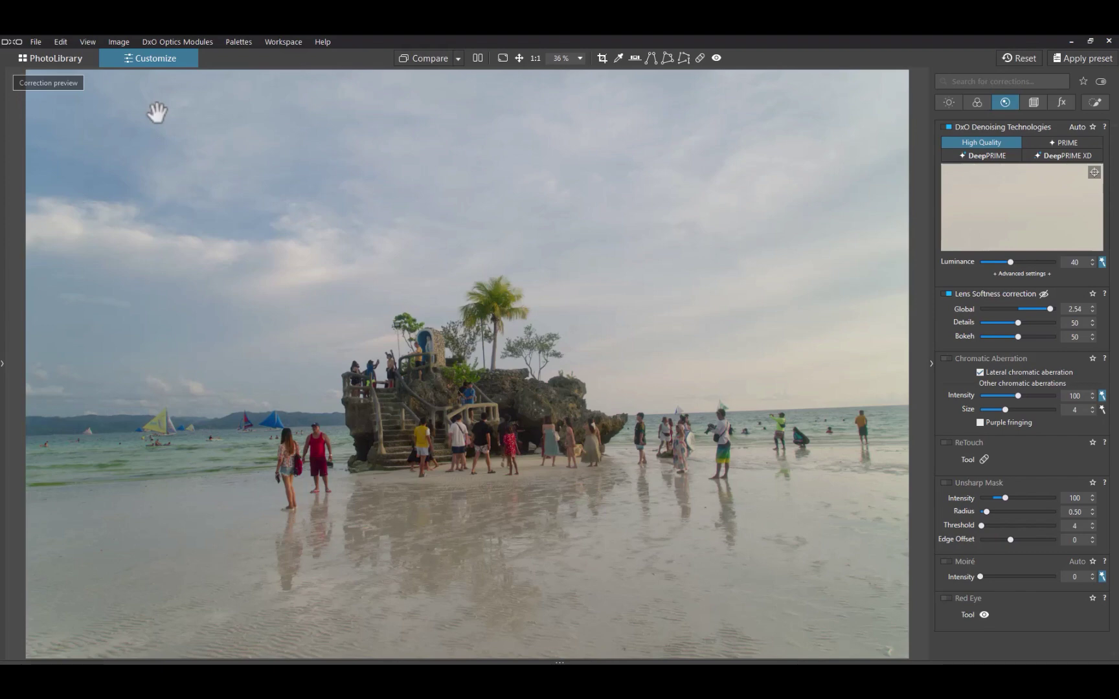
- Zoom to 120% on the rock shrine and re-enable Lens Softness correction
{"action": "scroll", "coordinate": [458, 476], "scroll_direction": "up", "scroll_amount": 4}
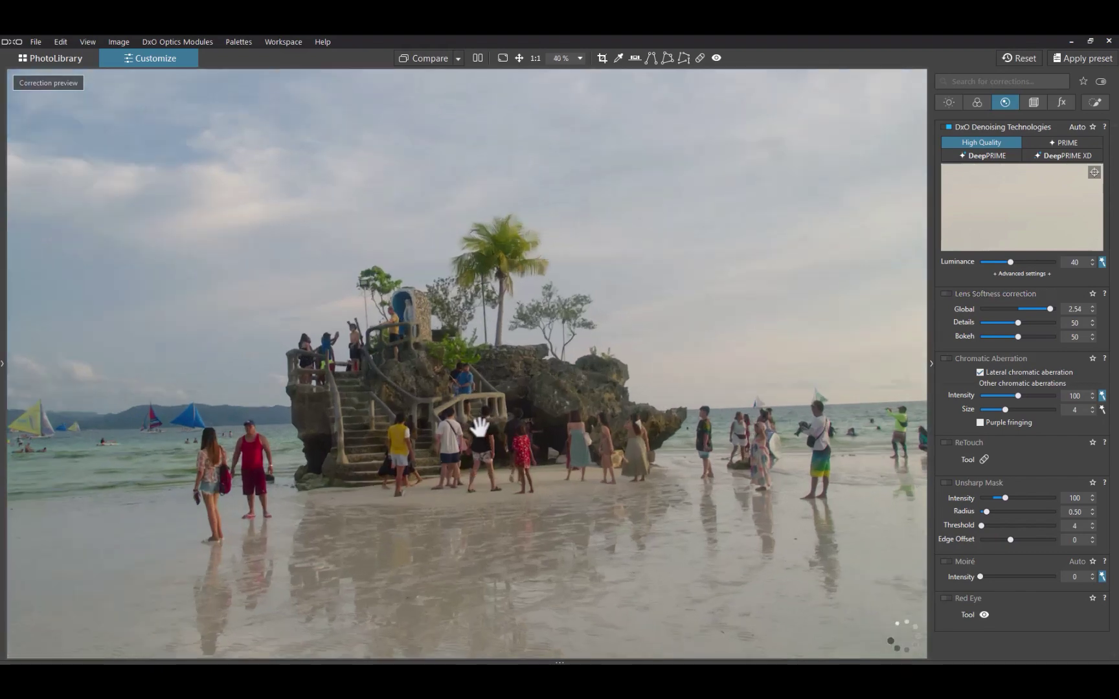
{"action": "scroll", "coordinate": [479, 428], "scroll_direction": "up", "scroll_amount": 3}
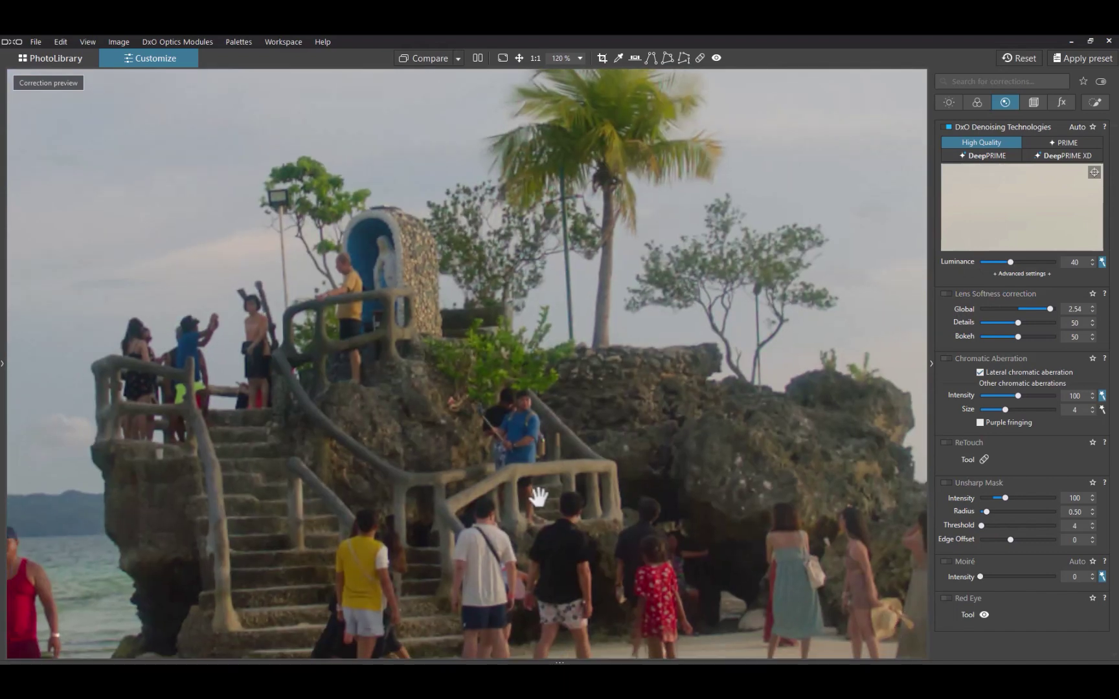
{"action": "left_click_drag", "start_coordinate": [545, 486], "coordinate": [545, 484]}
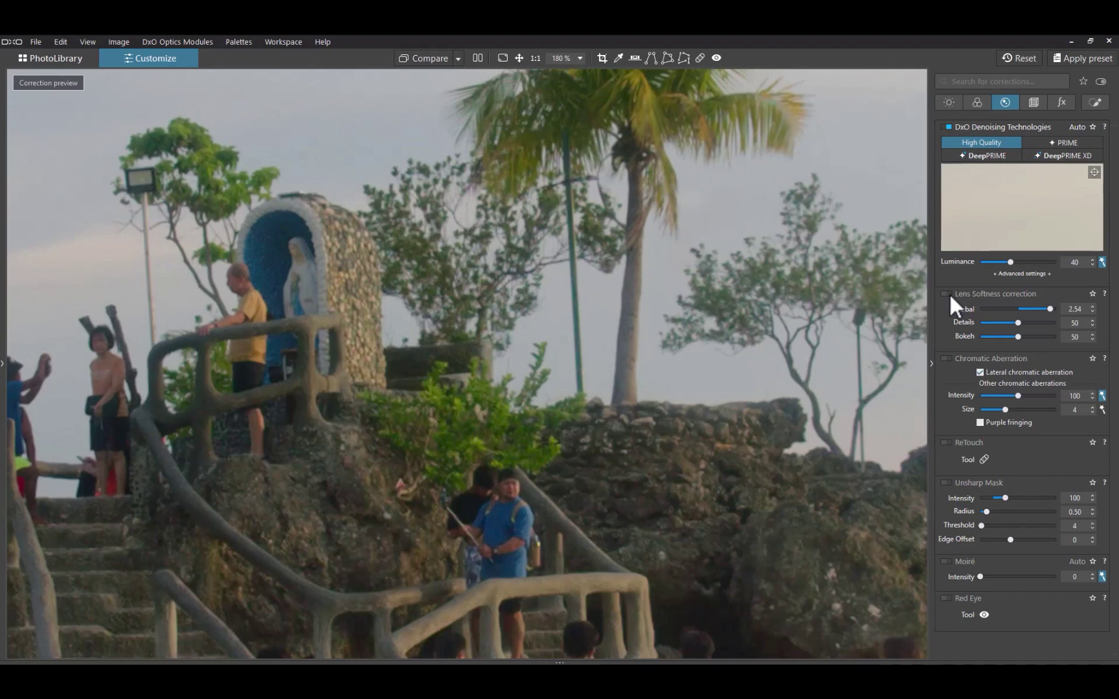
{"action": "left_click", "coordinate": [663, 202]}
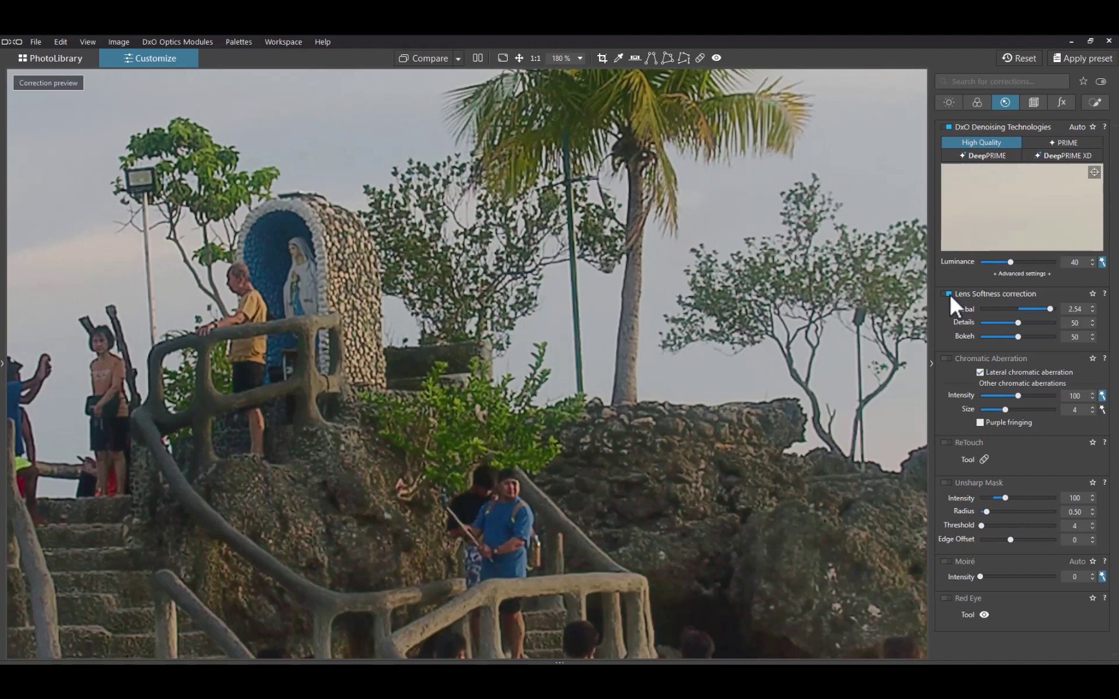
- Toggle Lens Softness correction off and on across the shrine and sailboats, leaving it enabled
{"action": "left_click", "coordinate": [949, 293]}
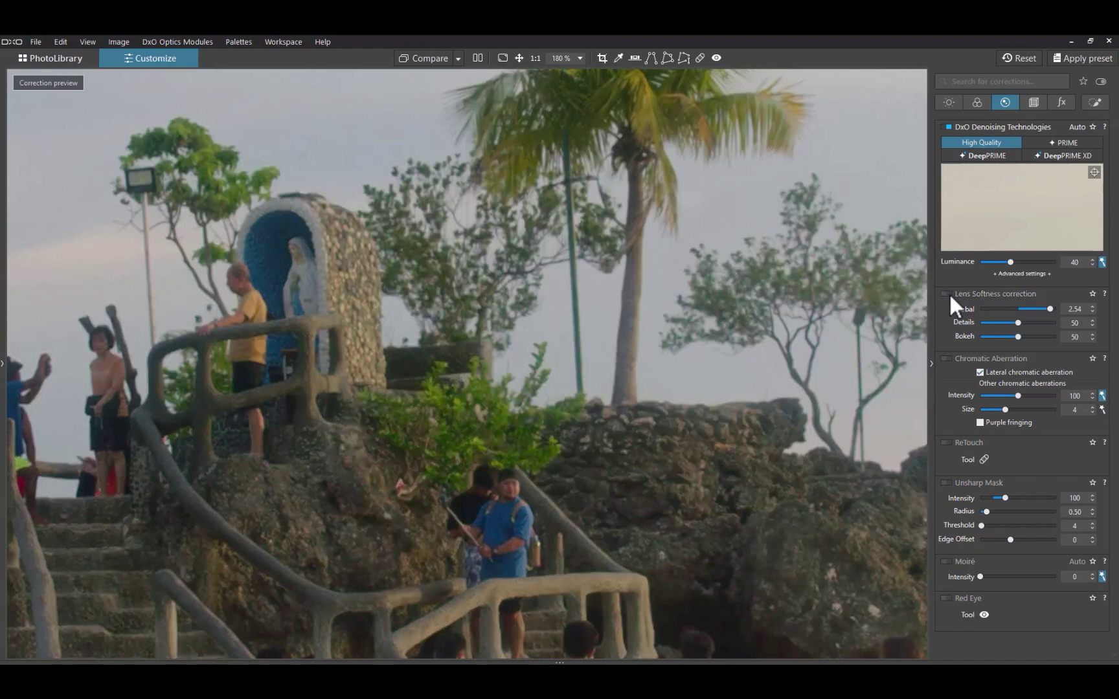
{"action": "left_click", "coordinate": [949, 292]}
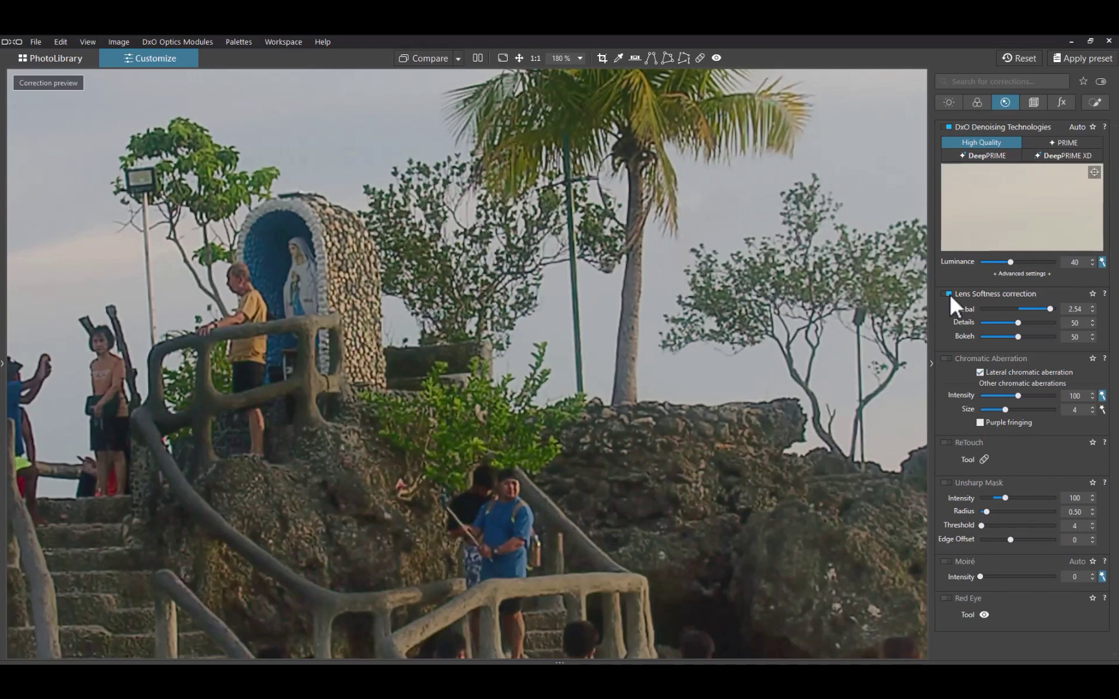
{"action": "left_click", "coordinate": [949, 293]}
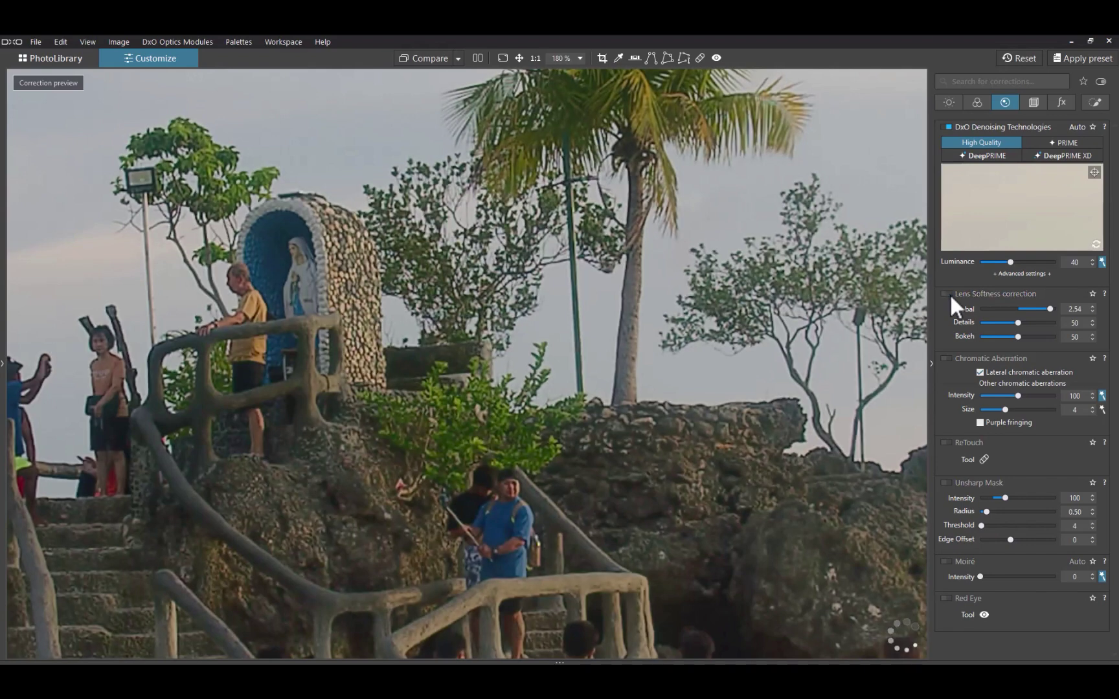
{"action": "left_click", "coordinate": [948, 293]}
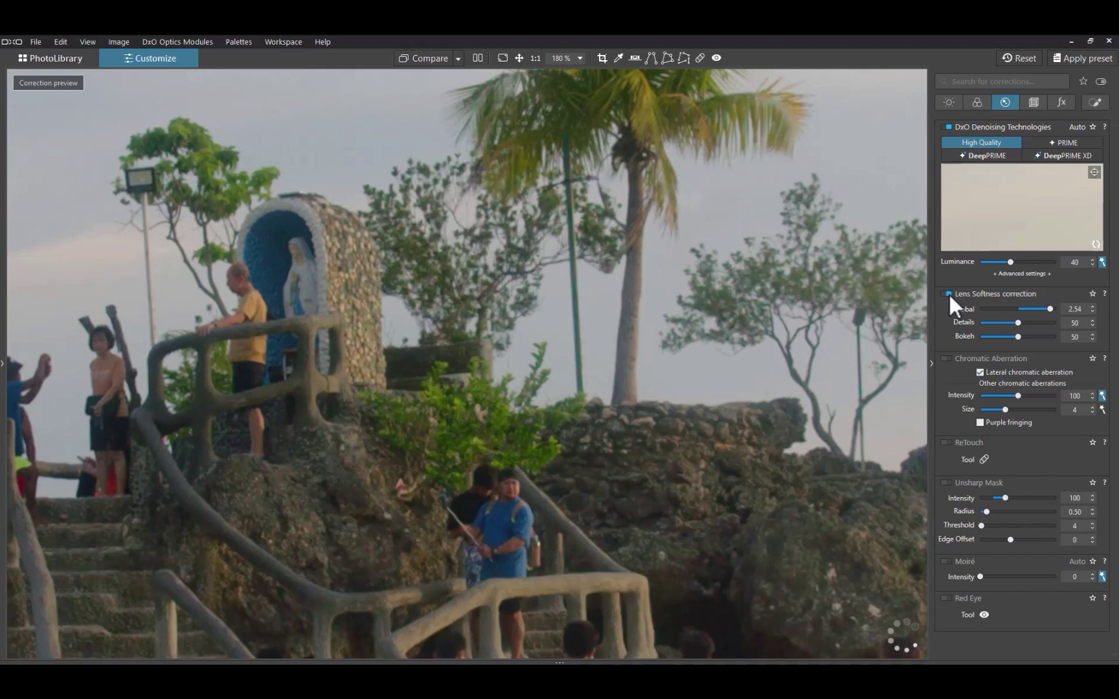
{"action": "left_click", "coordinate": [948, 293]}
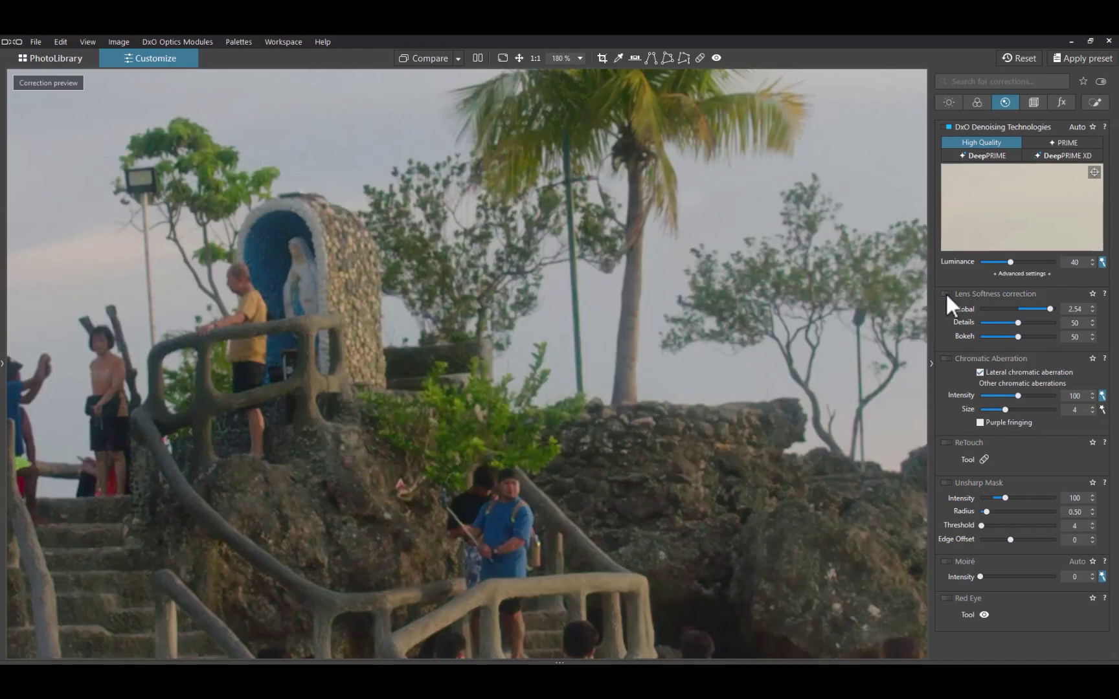
{"action": "left_click", "coordinate": [946, 294]}
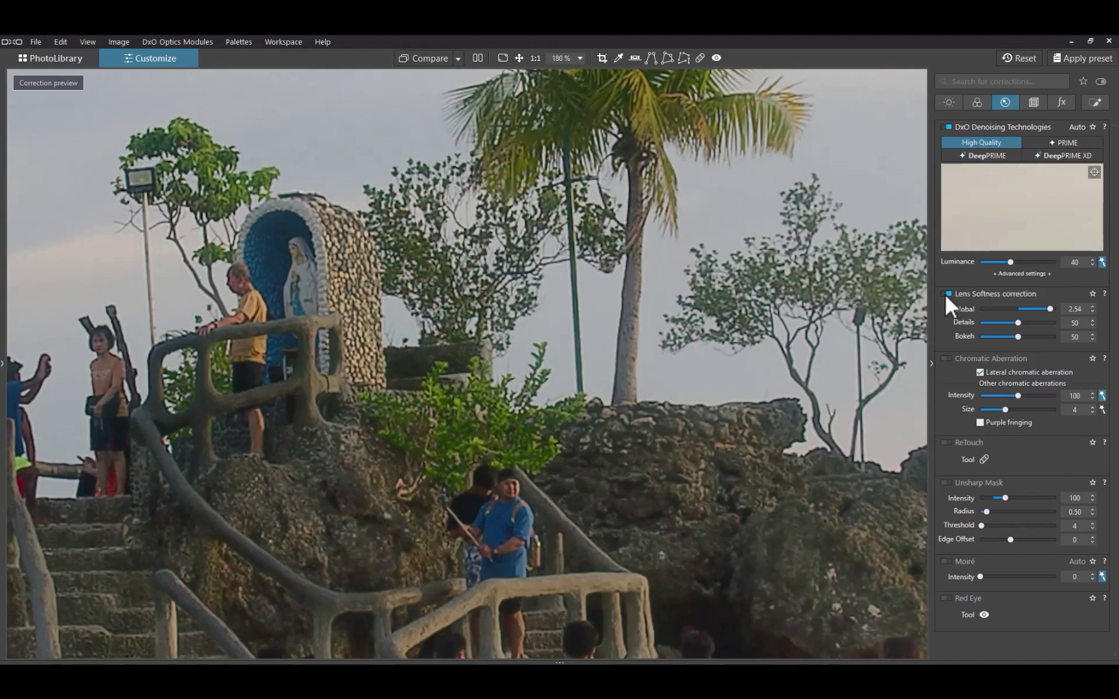
{"action": "left_click", "coordinate": [945, 294]}
{"action": "left_click", "coordinate": [945, 293]}
{"action": "left_click", "coordinate": [946, 294]}
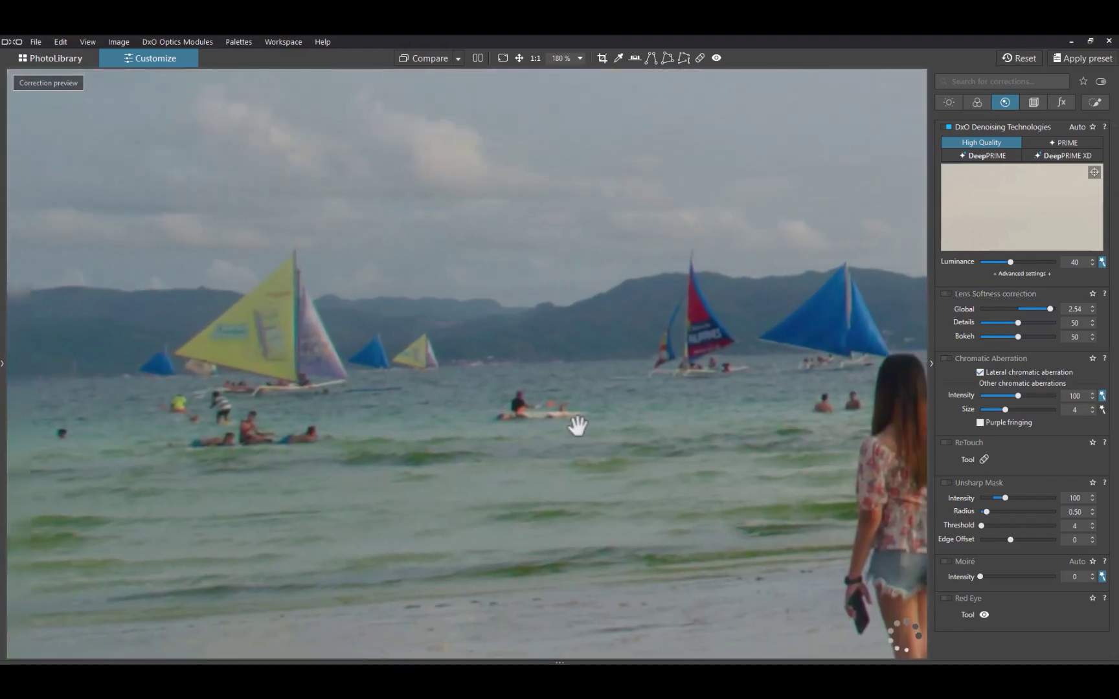
{"action": "left_click_drag", "start_coordinate": [577, 426], "coordinate": [674, 414]}
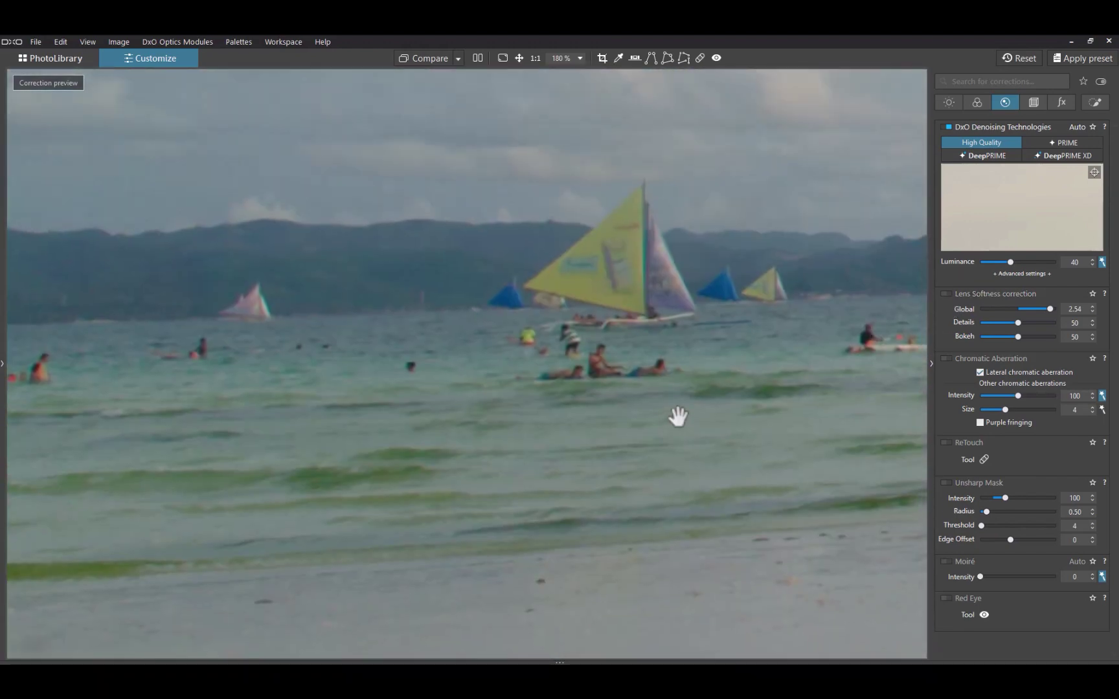
{"action": "left_click", "coordinate": [946, 294]}
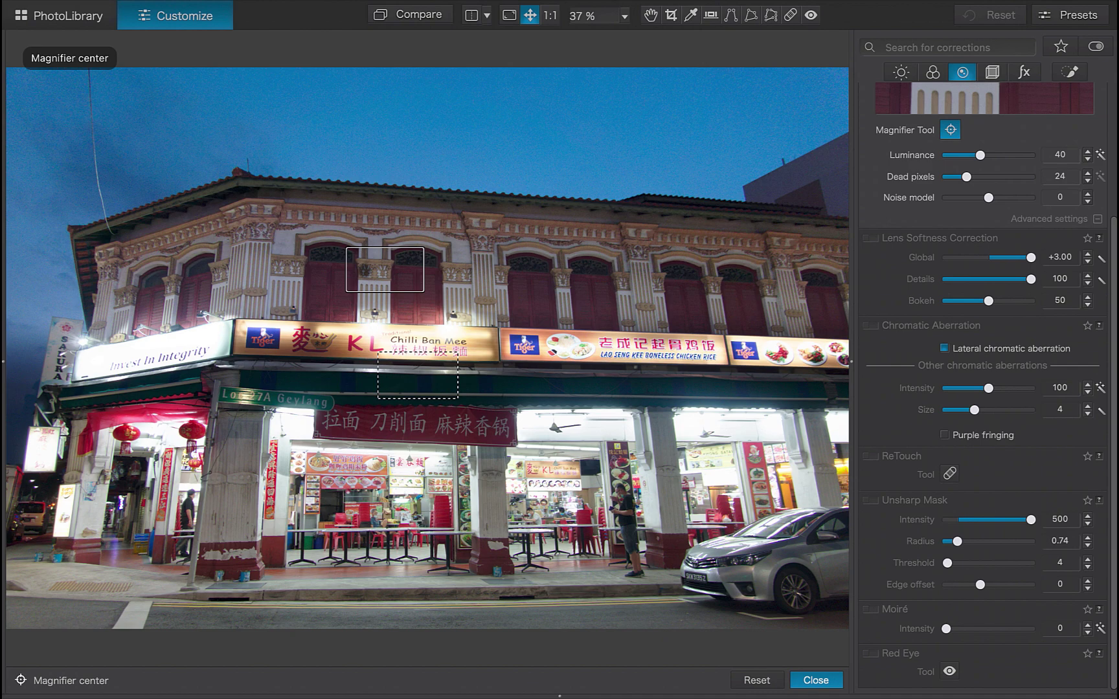
- Zoom to 1:1 then 228% and set Unsharp Mask to Intensity 500, Radius 1.34
{"action": "left_click", "coordinate": [385, 461]}
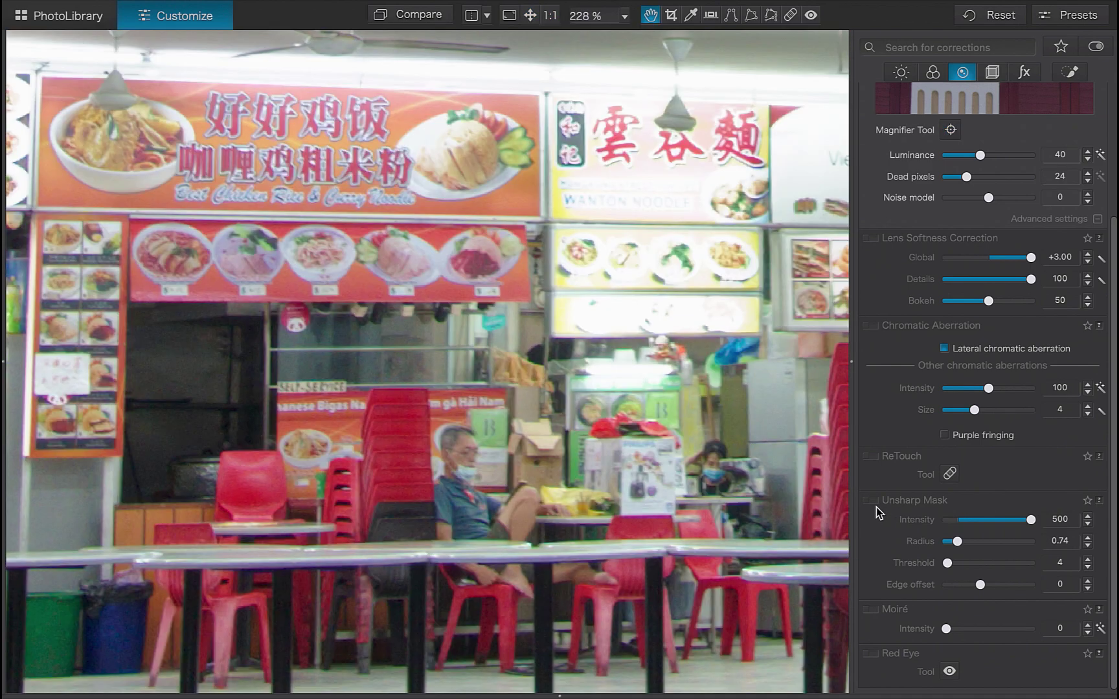
{"action": "left_click", "coordinate": [874, 503]}
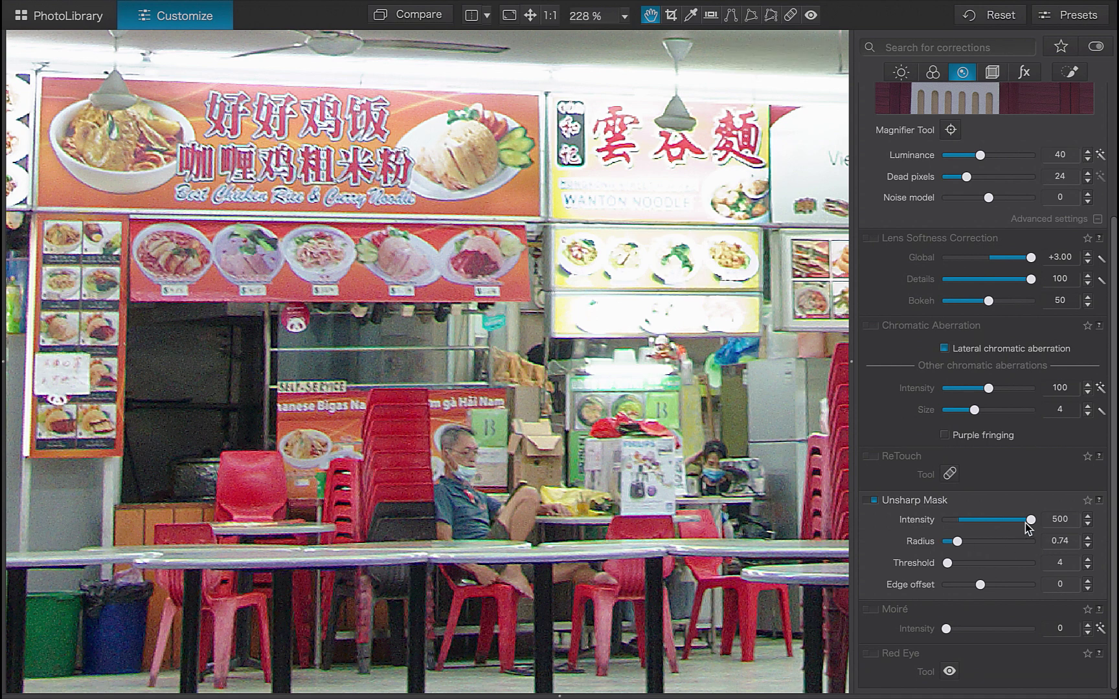
{"action": "left_click_drag", "start_coordinate": [1030, 520], "coordinate": [944, 520]}
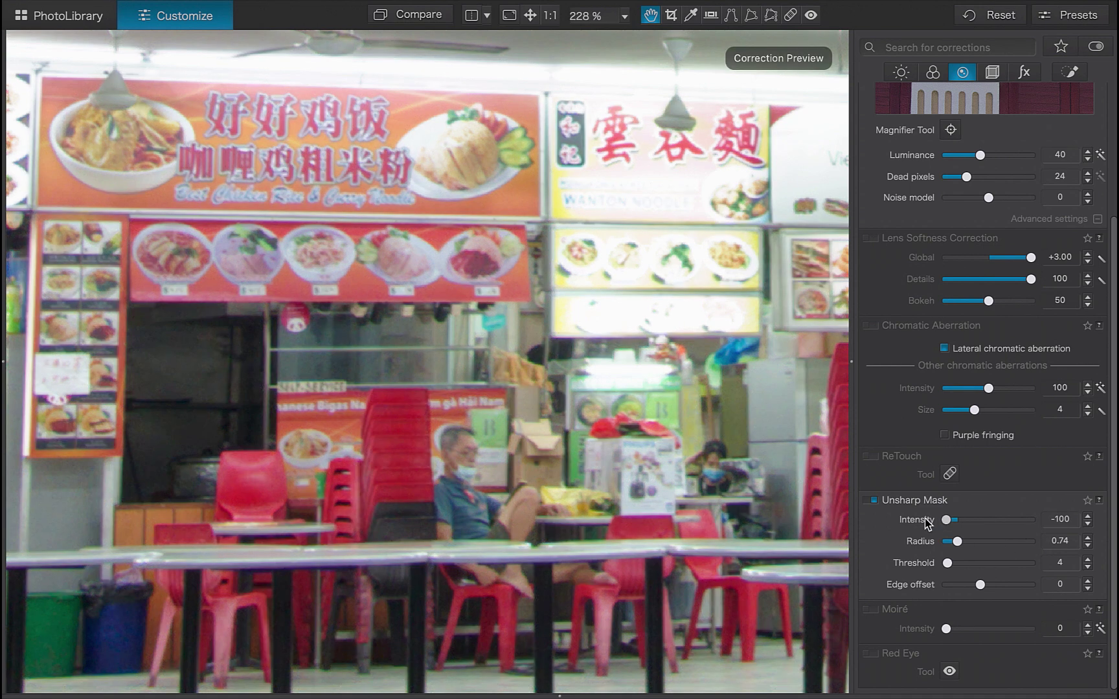
{"action": "double_click", "coordinate": [930, 520]}
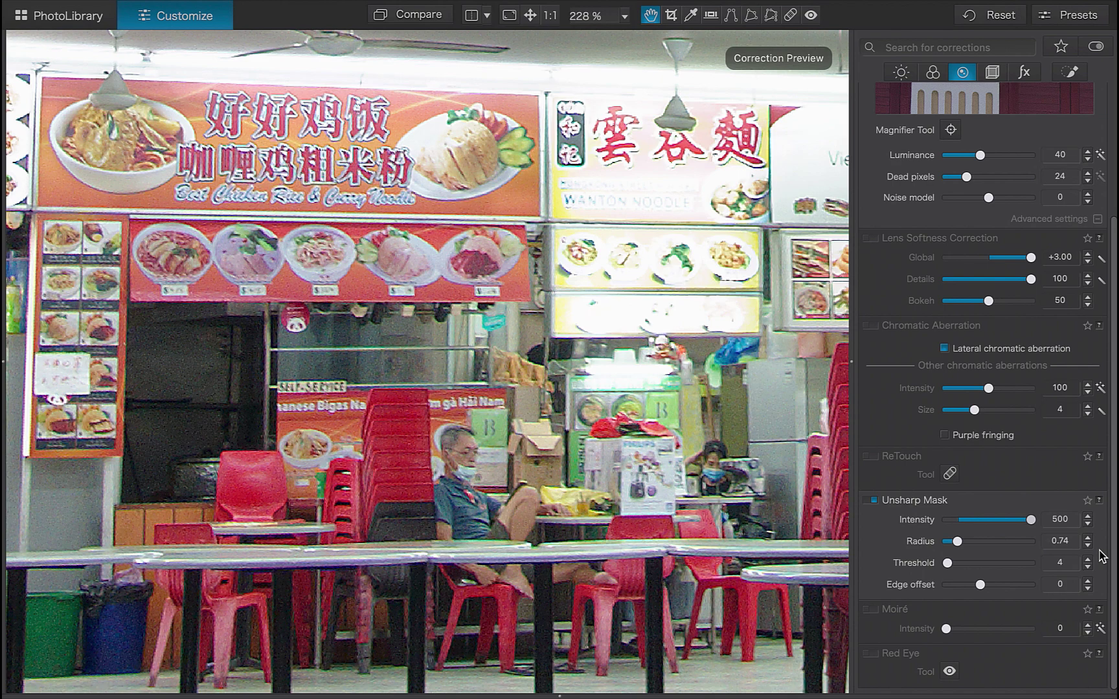
{"action": "left_click_drag", "start_coordinate": [956, 541], "coordinate": [997, 543]}
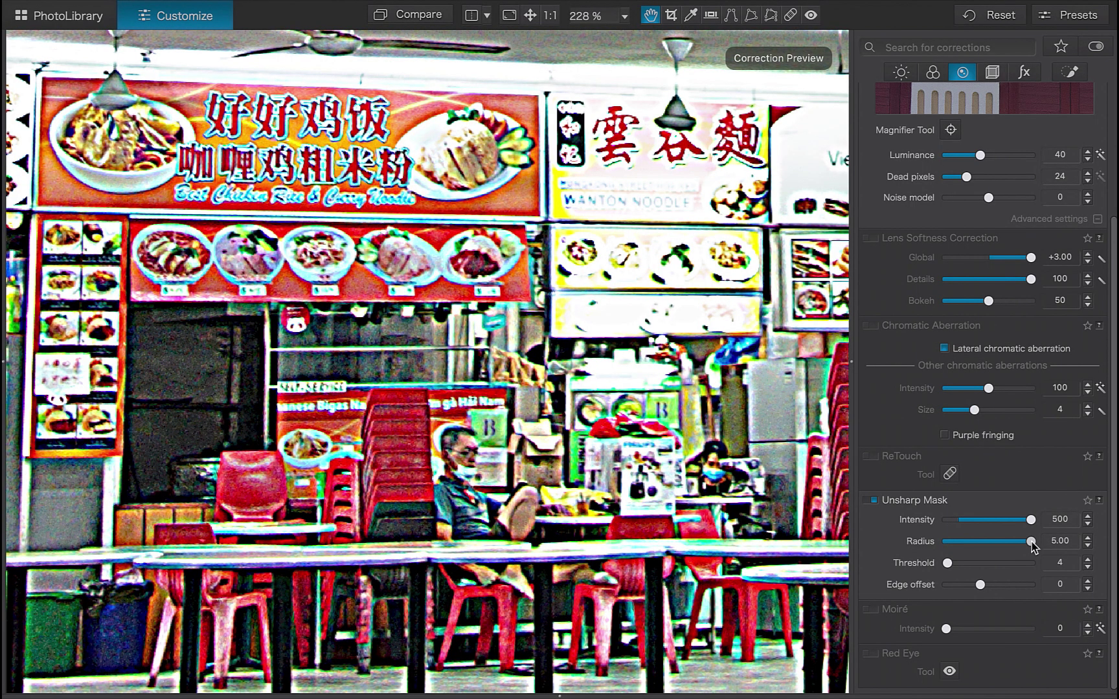
{"action": "left_click_drag", "start_coordinate": [1031, 543], "coordinate": [964, 527]}
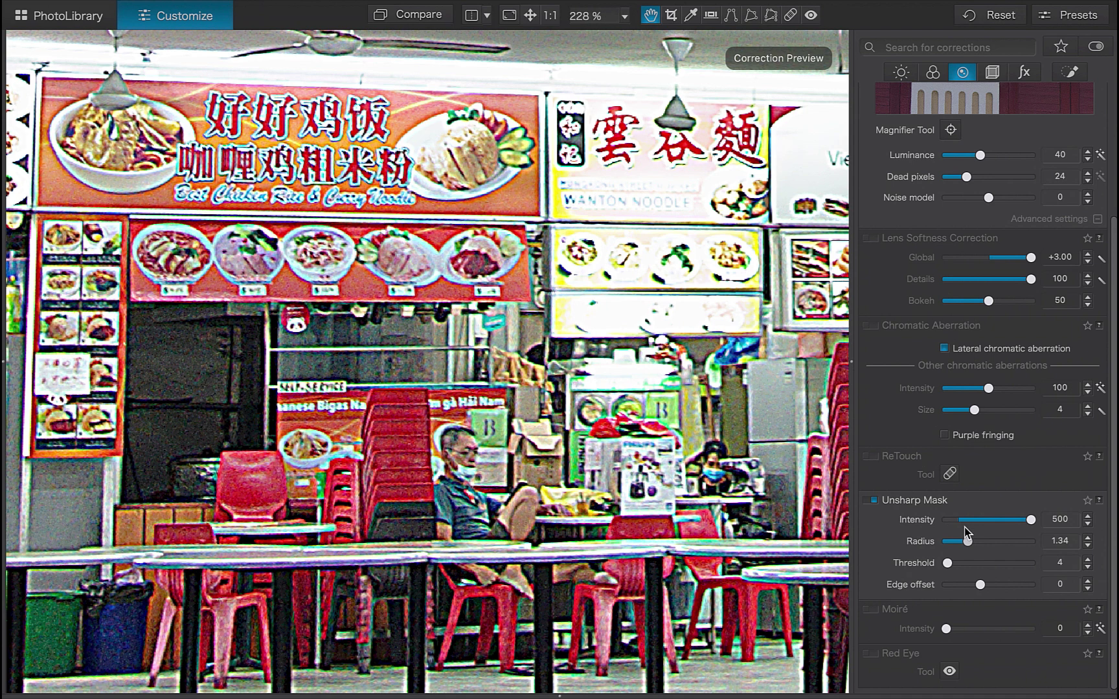
- Enable Lens Softness correction and lower the Unsharp Mask Radius to 0.68
{"action": "scroll", "coordinate": [964, 527], "scroll_direction": "up", "scroll_amount": 5}
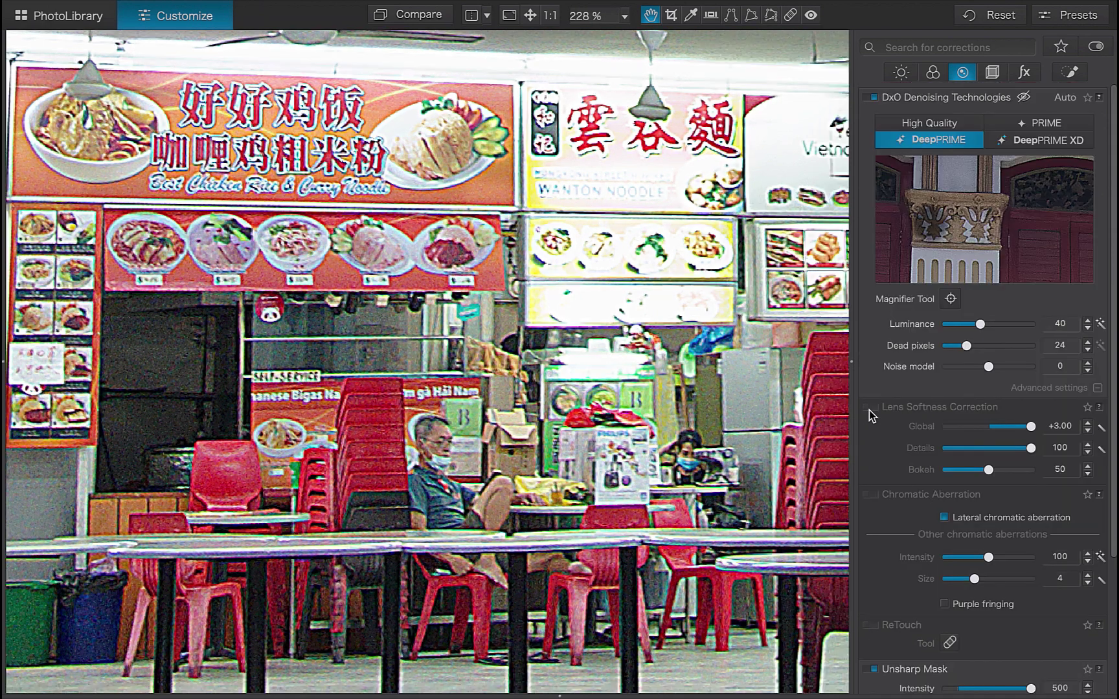
{"action": "left_click", "coordinate": [869, 408]}
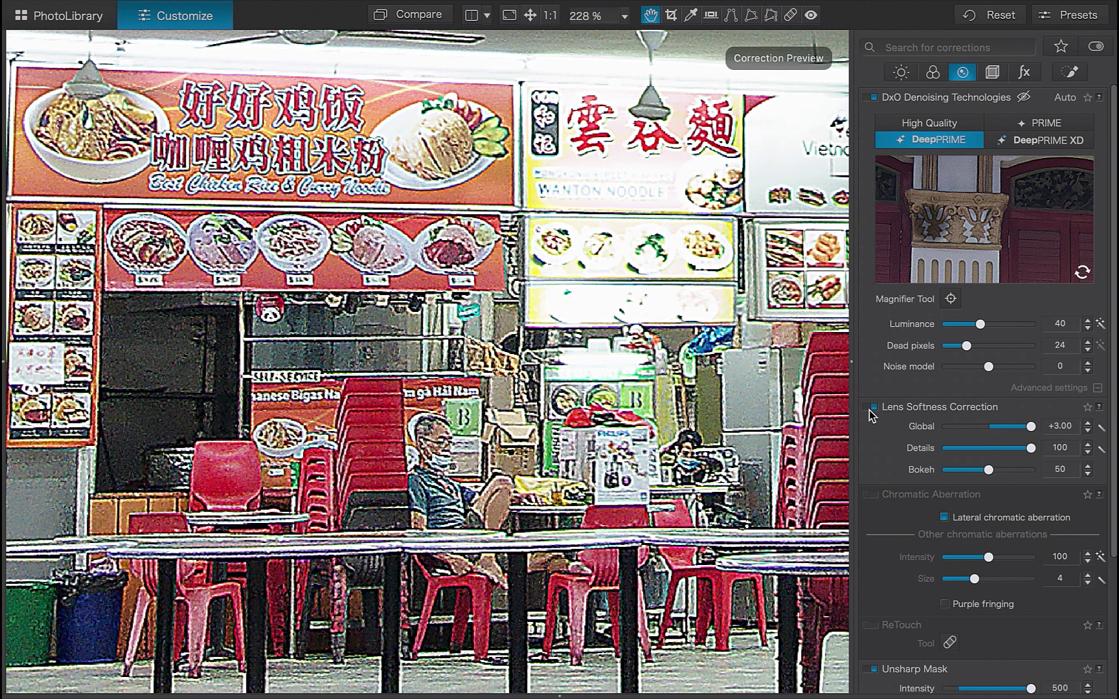
{"action": "scroll", "coordinate": [869, 410], "scroll_direction": "down", "scroll_amount": 5}
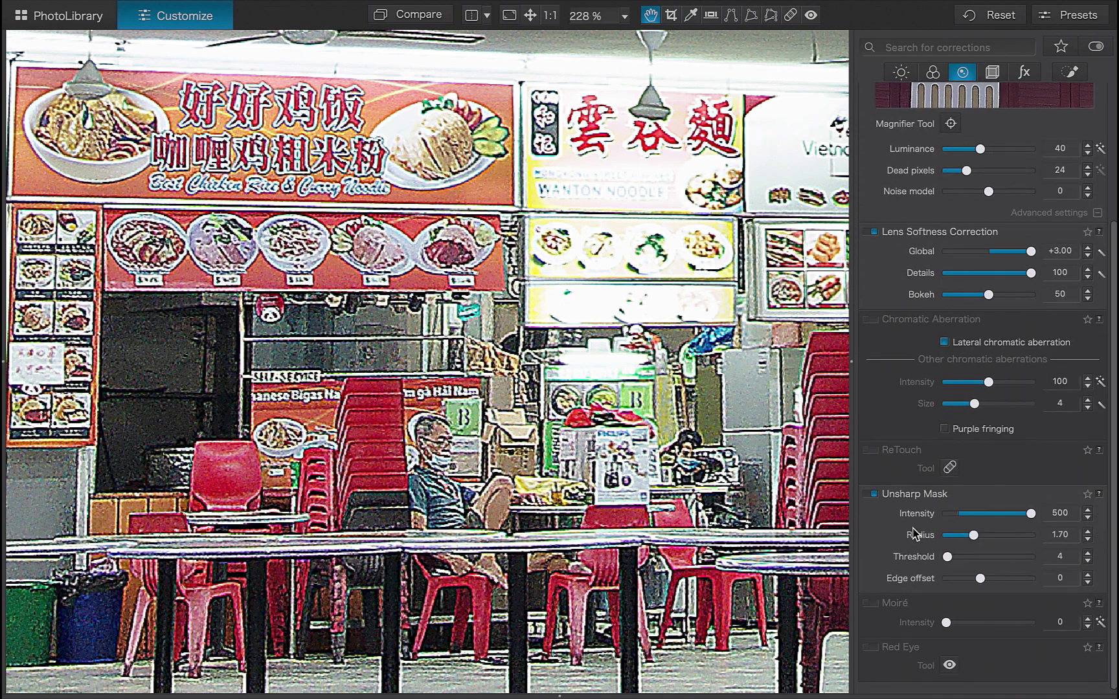
{"action": "mouse_move", "coordinate": [965, 539]}
{"action": "left_mouse_down"}
{"action": "mouse_move", "coordinate": [932, 541]}
{"action": "mouse_move", "coordinate": [955, 541]}
{"action": "left_mouse_up"}
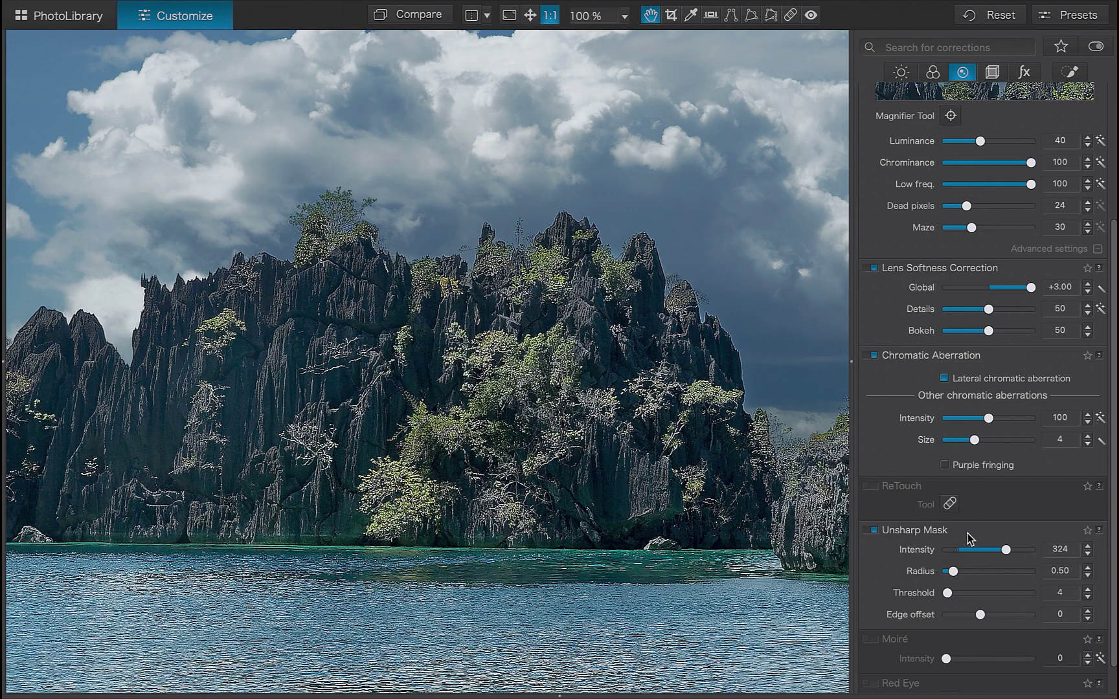
- Raise the cliff photo's Unsharp Mask Intensity to 500 and fit it to screen in Local Adjustments
{"action": "left_click_drag", "start_coordinate": [1005, 555], "coordinate": [977, 570]}
{"action": "key", "text": "super+0"}
{"action": "left_click", "coordinate": [1072, 75]}
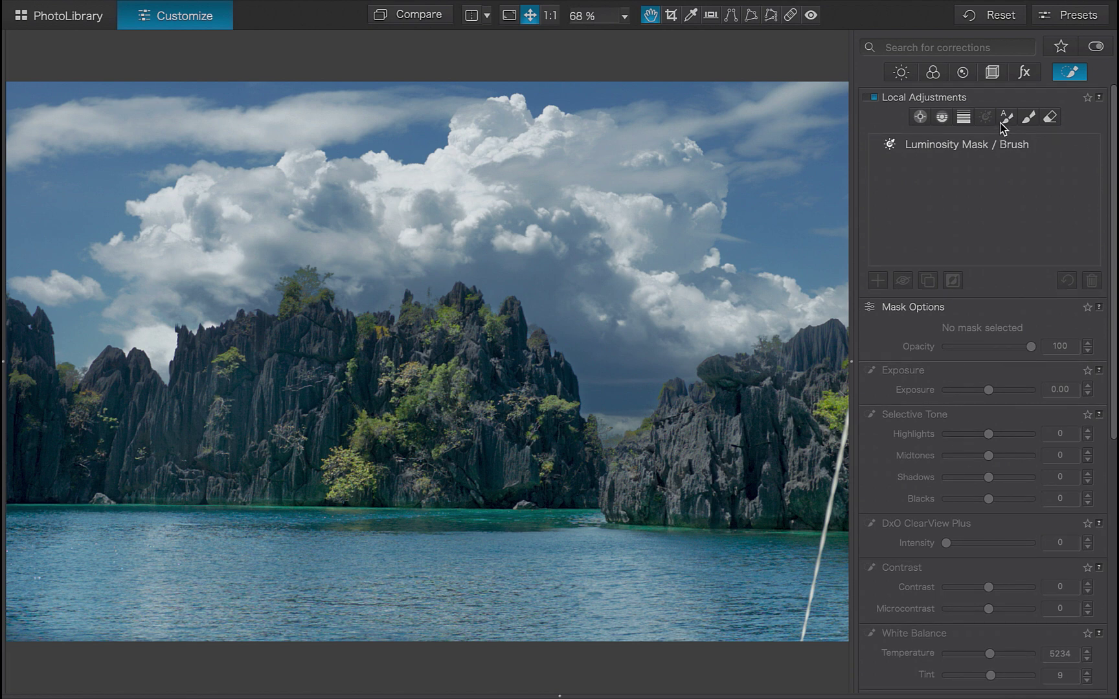
- Paint an Auto Mask brush stroke over the water and set its Sharpness Intensity to 27
{"action": "left_click", "coordinate": [1006, 117]}
{"action": "scroll", "coordinate": [799, 357], "scroll_direction": "up", "scroll_amount": 3}
{"action": "mouse_move", "coordinate": [798, 357]}
{"action": "left_mouse_down"}
{"action": "mouse_move", "coordinate": [654, 464]}
{"action": "mouse_move", "coordinate": [791, 472]}
{"action": "mouse_move", "coordinate": [537, 434]}
{"action": "mouse_move", "coordinate": [483, 356]}
{"action": "mouse_move", "coordinate": [423, 347]}
{"action": "mouse_move", "coordinate": [319, 333]}
{"action": "mouse_move", "coordinate": [204, 393]}
{"action": "mouse_move", "coordinate": [78, 384]}
{"action": "mouse_move", "coordinate": [29, 359]}
{"action": "mouse_move", "coordinate": [94, 430]}
{"action": "mouse_move", "coordinate": [284, 451]}
{"action": "mouse_move", "coordinate": [490, 447]}
{"action": "left_mouse_up"}
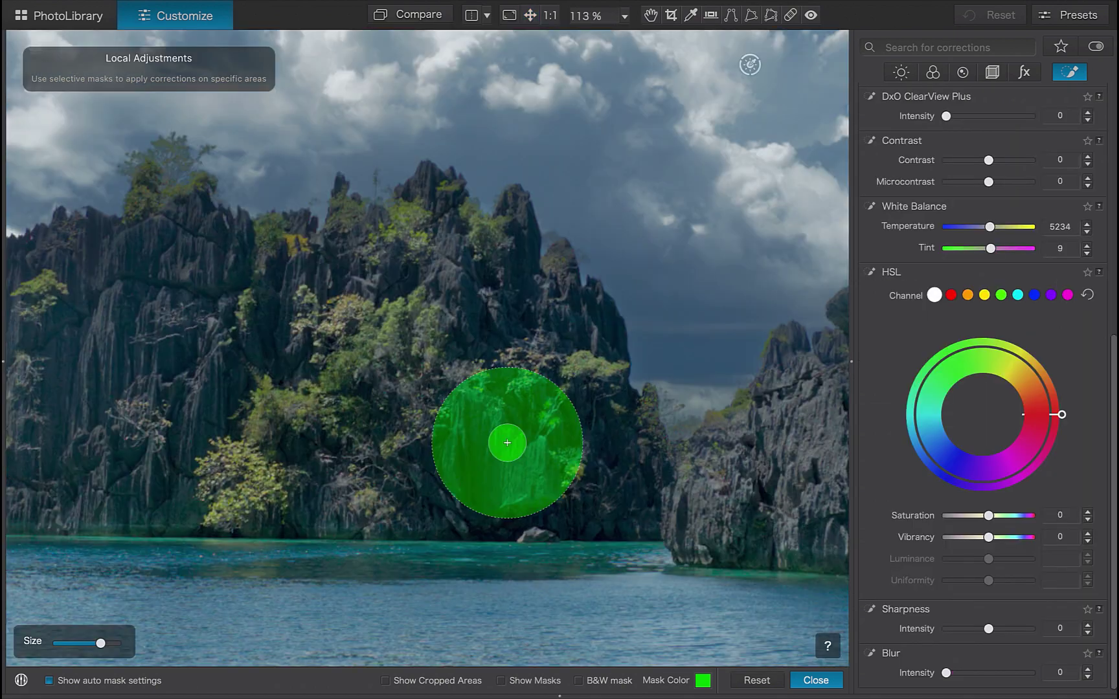
{"action": "scroll", "coordinate": [507, 442], "scroll_direction": "up", "scroll_amount": 3}
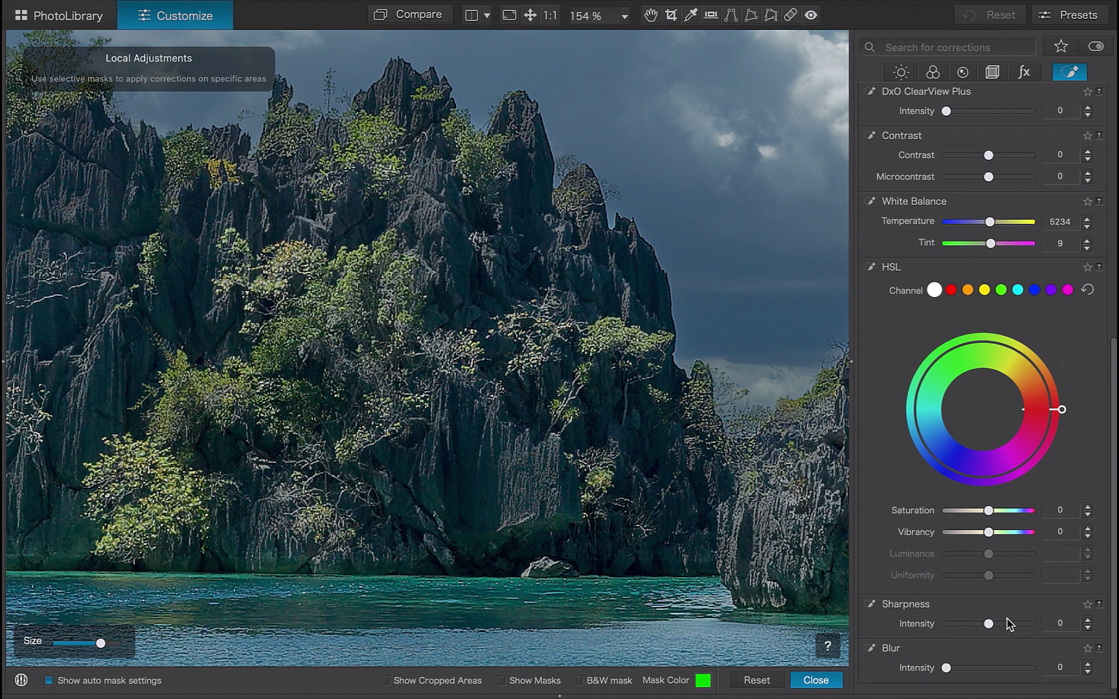
{"action": "mouse_move", "coordinate": [991, 628]}
{"action": "left_mouse_down"}
{"action": "mouse_move", "coordinate": [1048, 630]}
{"action": "mouse_move", "coordinate": [989, 631]}
{"action": "left_mouse_up"}
{"action": "scroll", "coordinate": [534, 566], "scroll_direction": "down", "scroll_amount": 4}
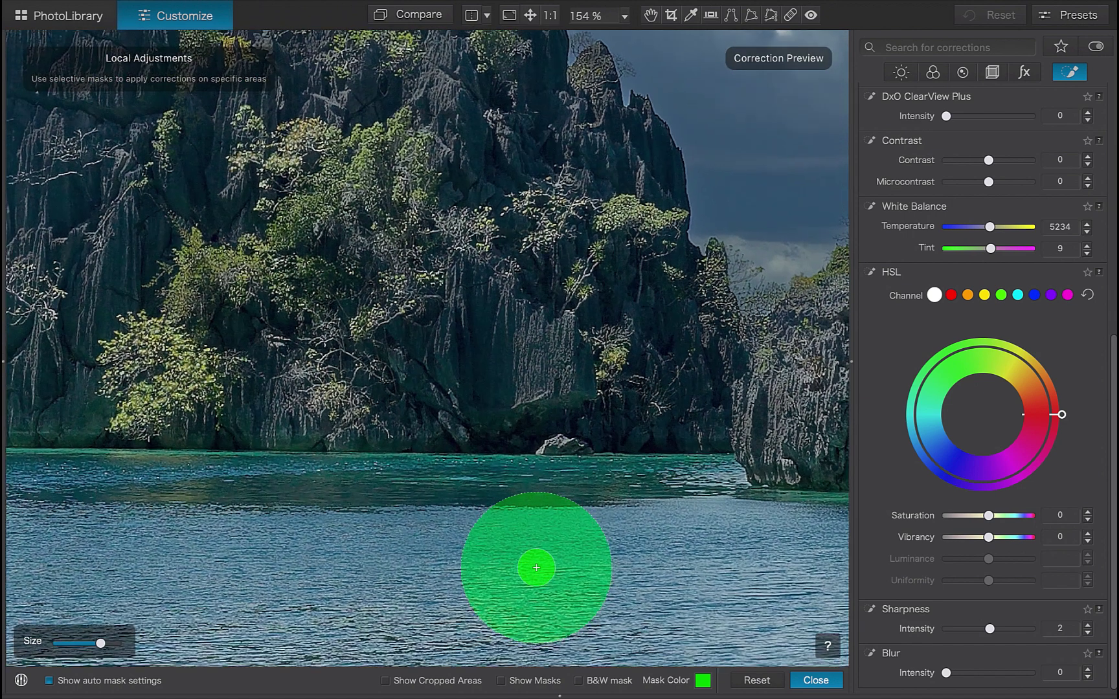
{"action": "mouse_move", "coordinate": [990, 629]}
{"action": "left_mouse_down"}
{"action": "mouse_move", "coordinate": [1018, 631]}
{"action": "mouse_move", "coordinate": [962, 634]}
{"action": "mouse_move", "coordinate": [1004, 634]}
{"action": "mouse_move", "coordinate": [995, 636]}
{"action": "left_mouse_up"}
{"action": "scroll", "coordinate": [739, 548], "scroll_direction": "down", "scroll_amount": 4}
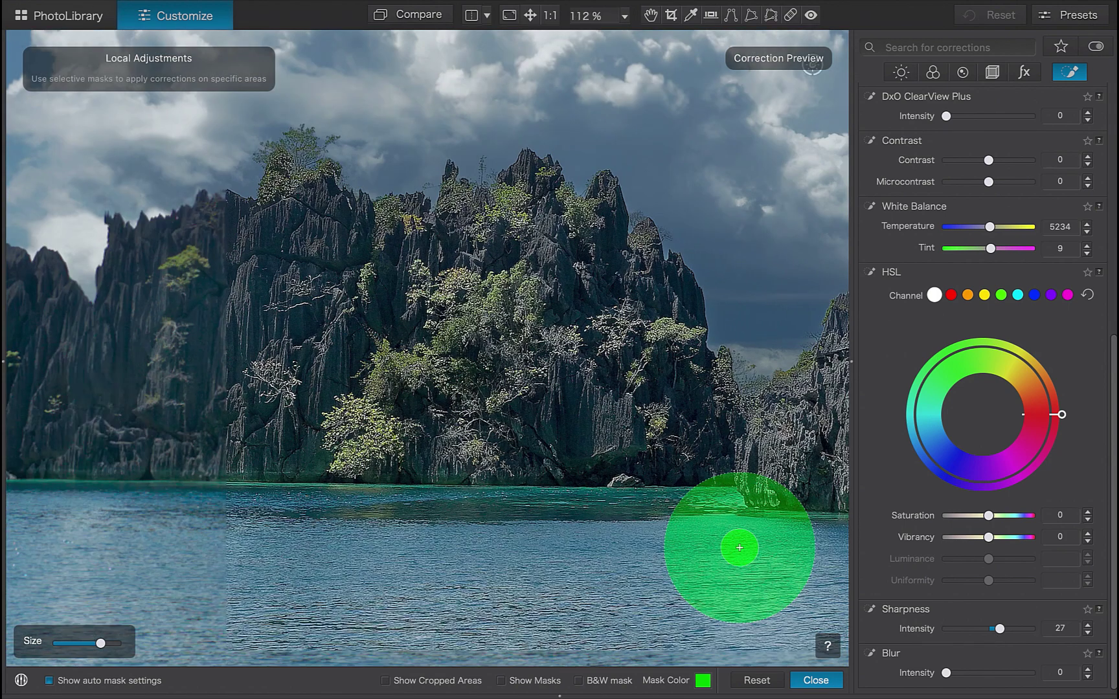